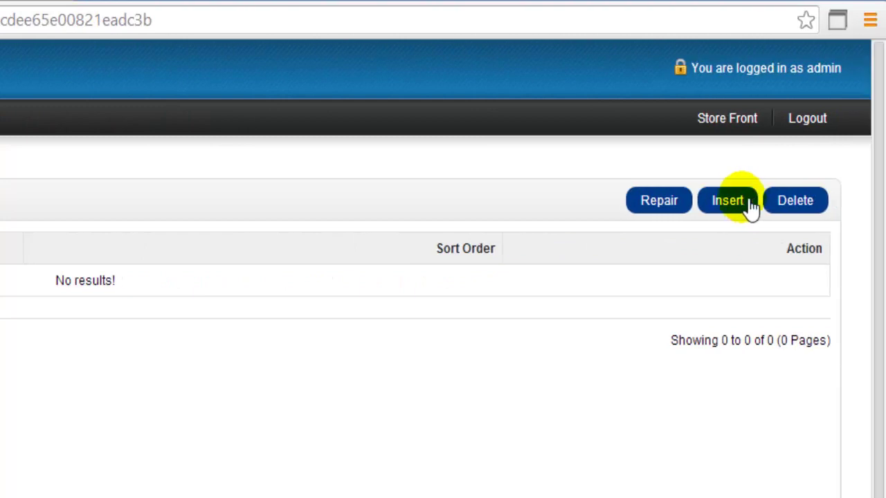
# Step: Insert a new category named TShirts and paste the FEARAS.com t-shirt sales text as its meta tag description
pyautogui.click(728, 201)
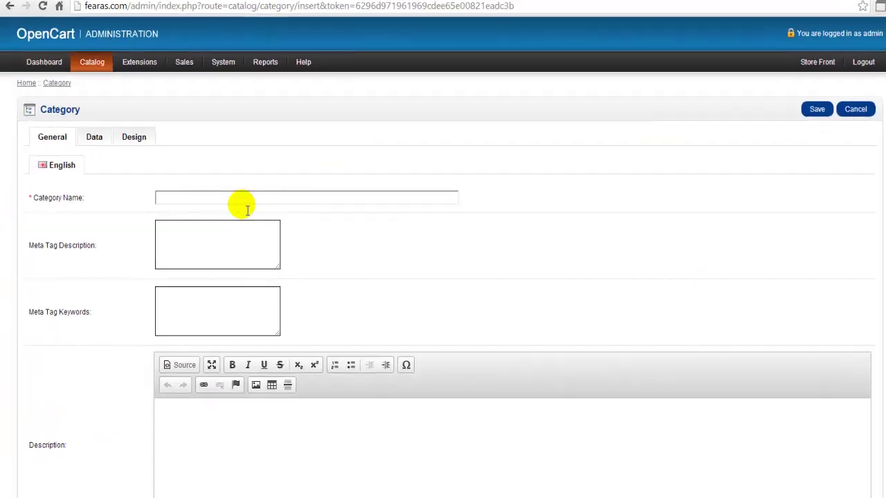
pyautogui.click(180, 200)
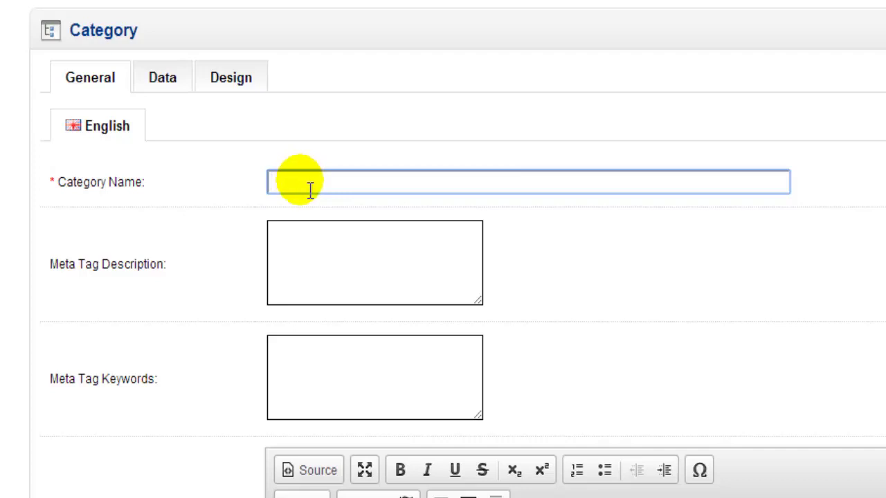
pyautogui.write('TShirts')
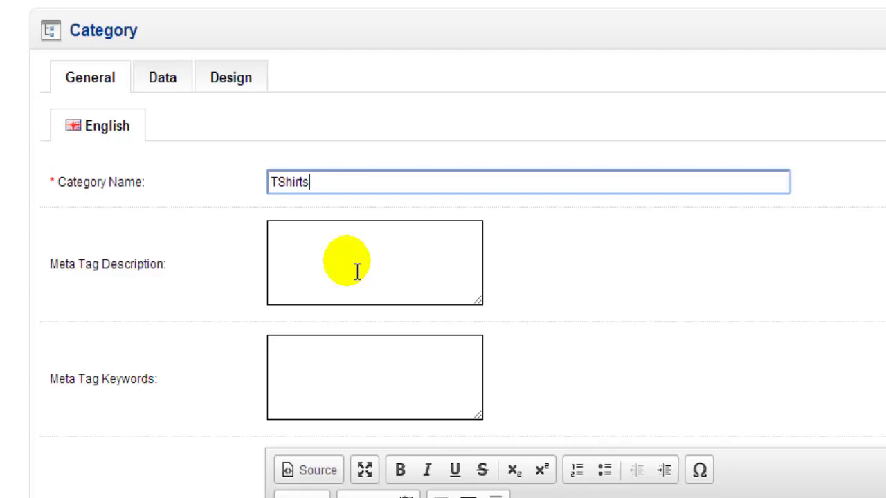
pyautogui.rightClick(298, 237)
pyautogui.click(344, 361)
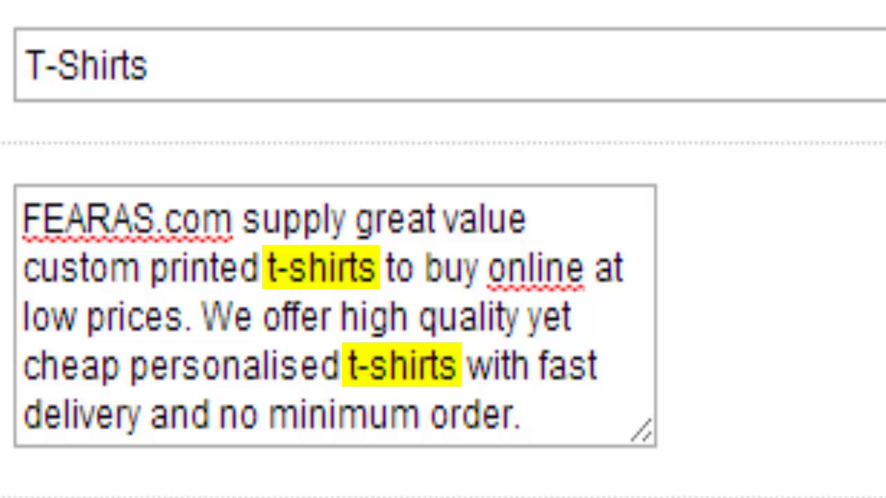
# Step: Compare the T-Shirts meta description with the snippet shown for fearas.com/t-shirts in the search results
pyautogui.moveTo(568, 415); pyautogui.dragTo(46, 184)
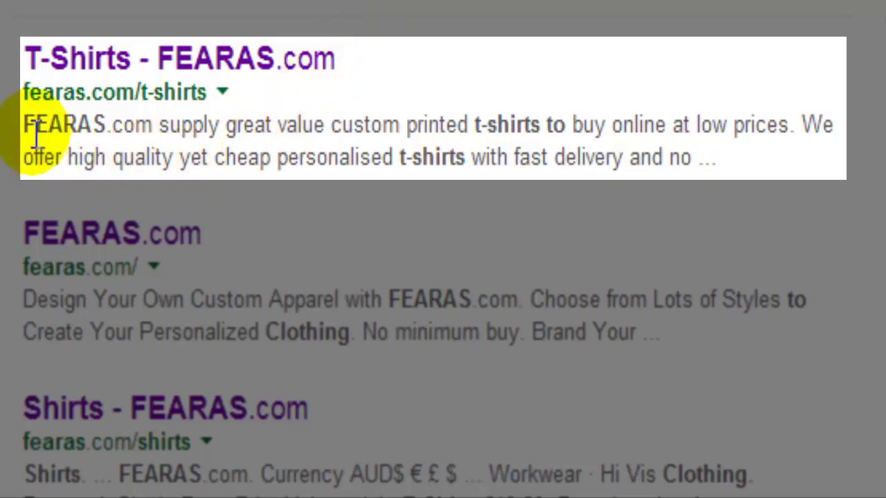
pyautogui.moveTo(25, 126); pyautogui.dragTo(722, 159)
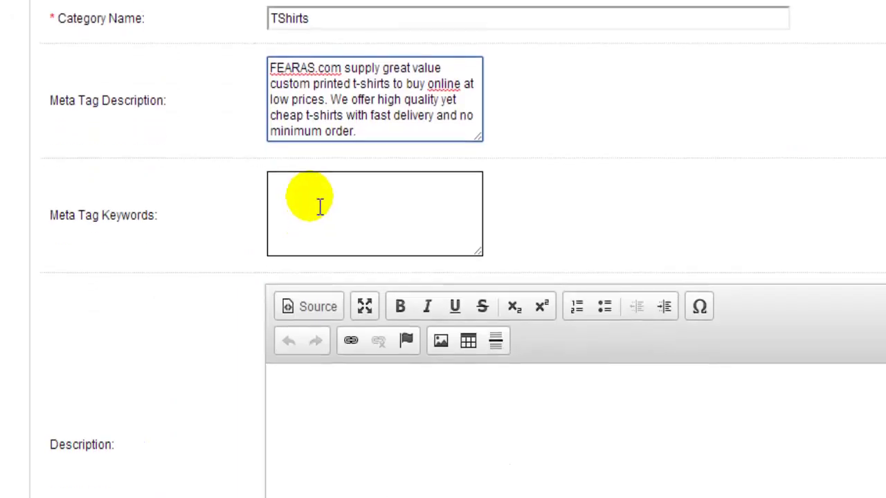
# Step: Enter the meta tag keywords TShirts,T-Shirts,Tshirt,T-shirt for the category
pyautogui.click(317, 198)
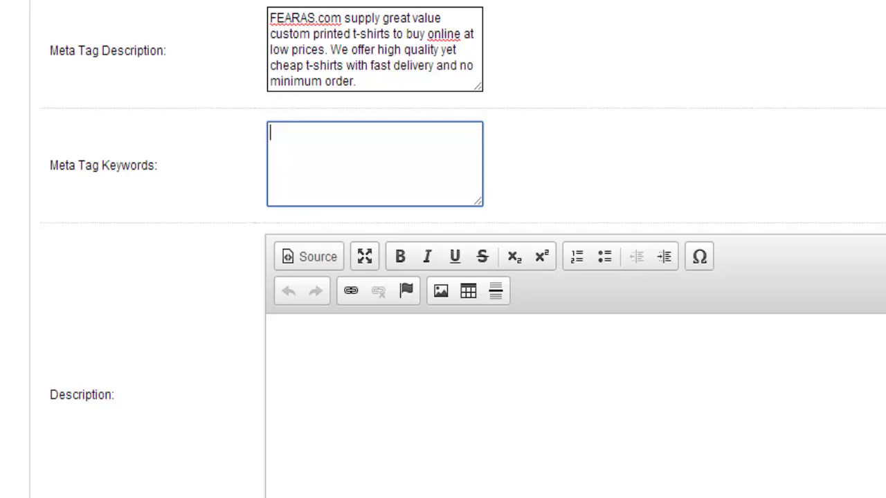
pyautogui.write('TShirts')
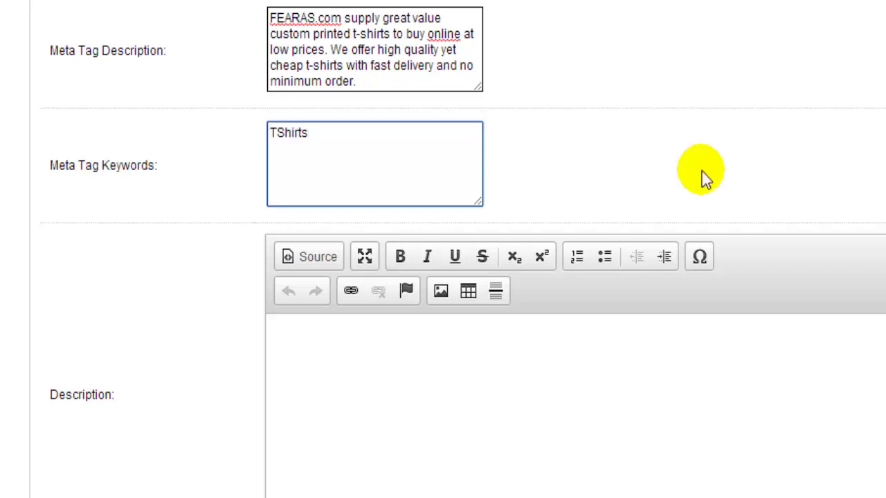
pyautogui.click(352, 161)
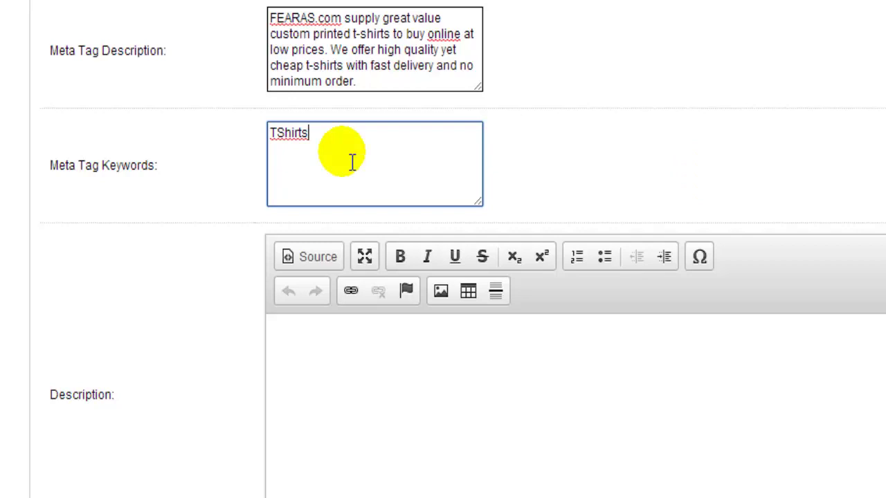
pyautogui.write(',')
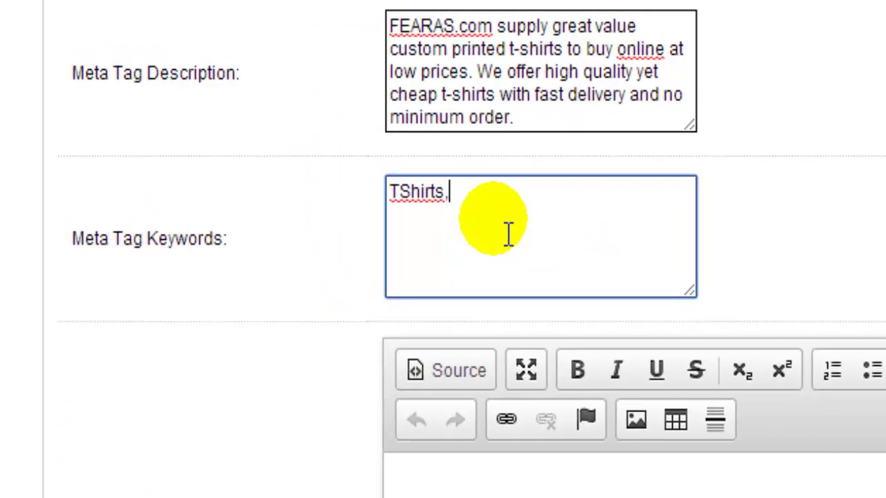
pyautogui.write('T-Shirts,')
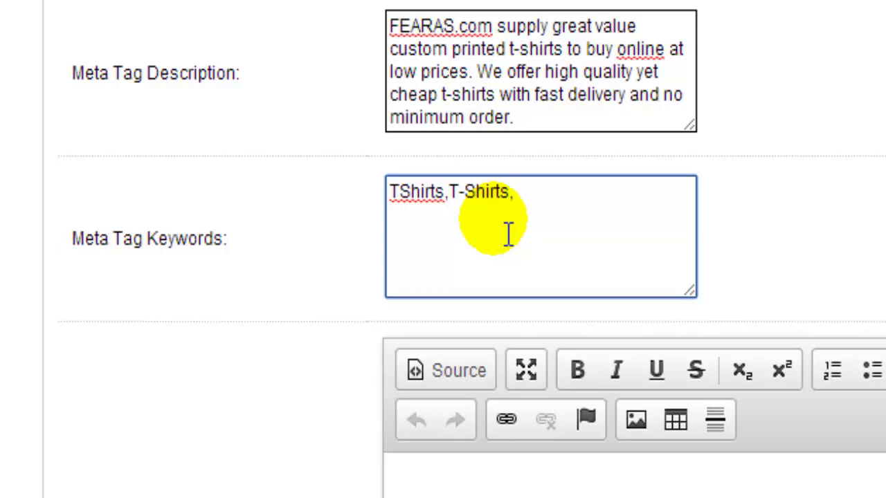
pyautogui.write('Tshirt,')
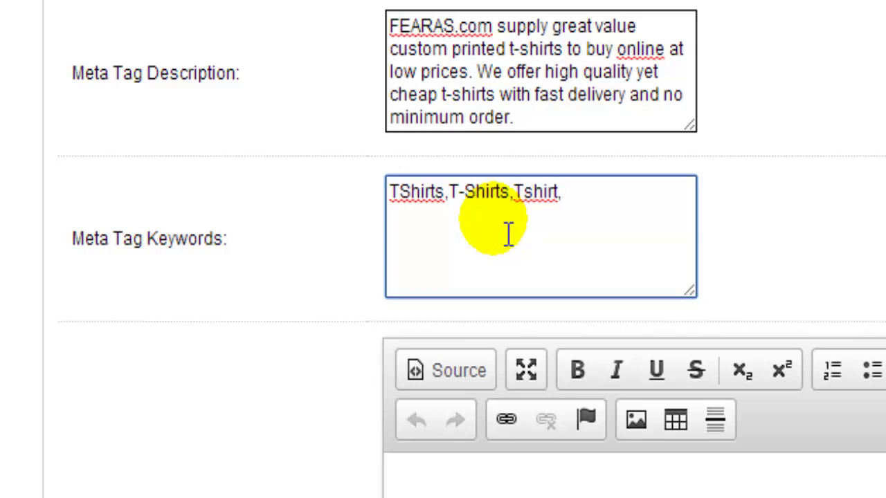
pyautogui.write('T-shirt')
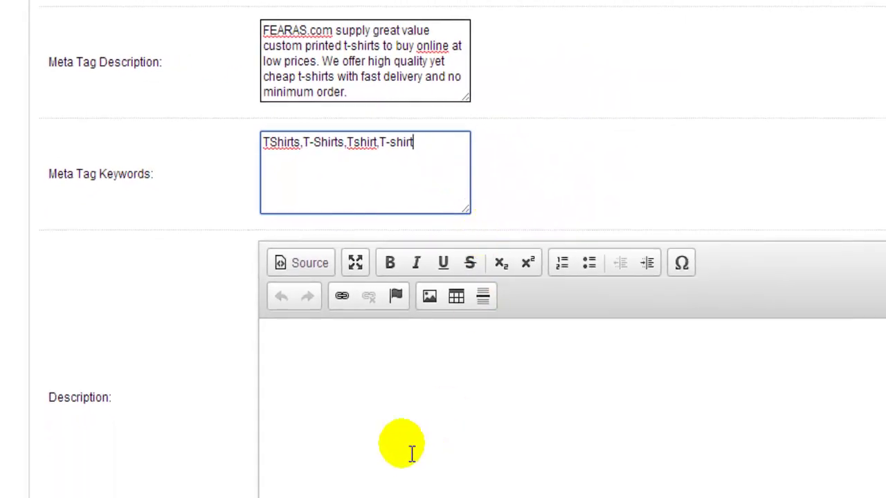
# Step: Examine where the category image and description appear on the demo store's Laptops & Notebooks page
pyautogui.scroll(-1, 334, 379)
pyautogui.click(312, 263)
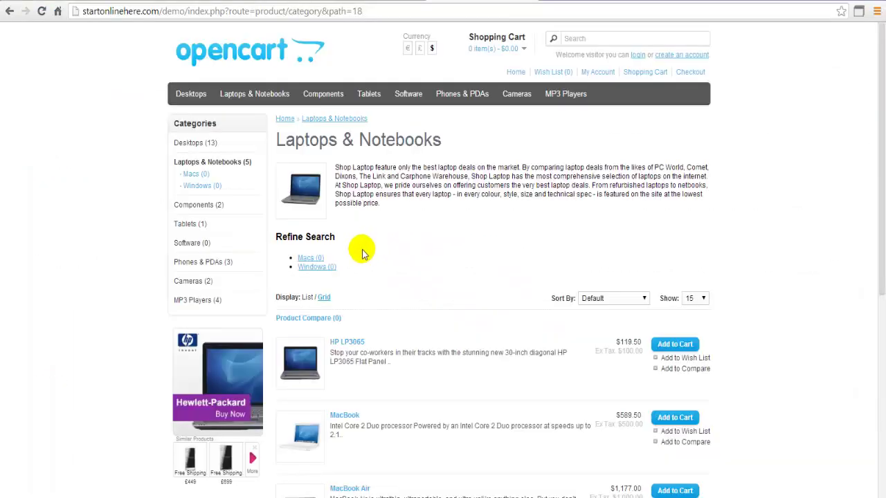
pyautogui.moveTo(306, 205)
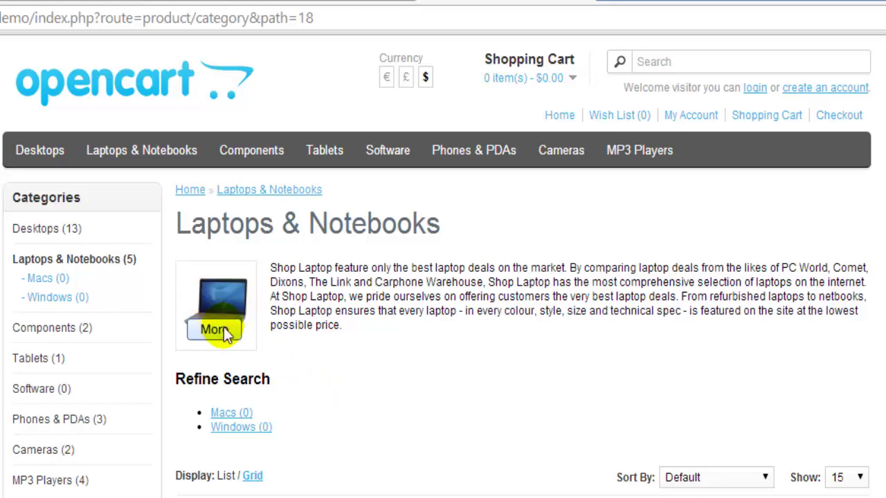
pyautogui.moveTo(269, 266); pyautogui.dragTo(415, 339)
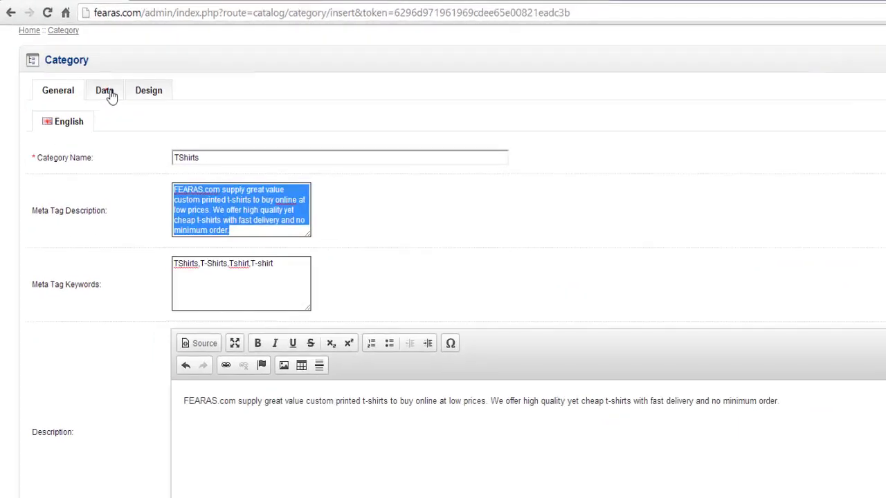
# Step: Open the category's data settings and examine the Parent and Filters fields
pyautogui.click(95, 80)
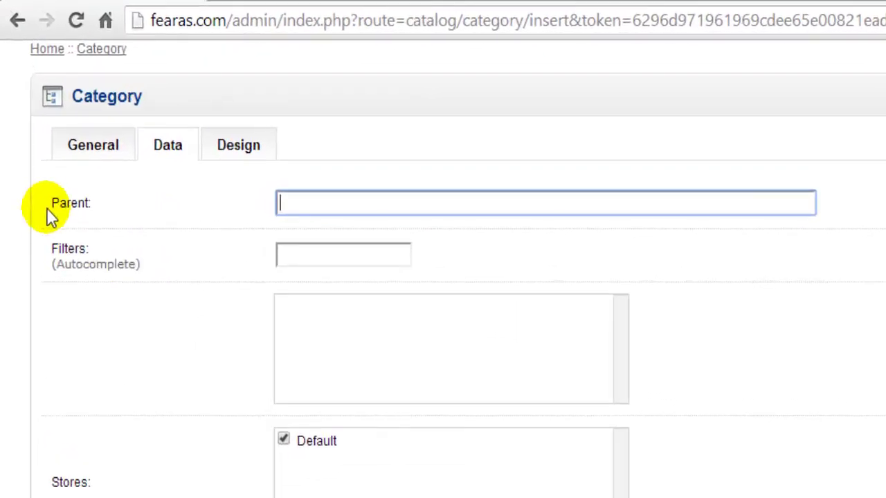
pyautogui.click(291, 200)
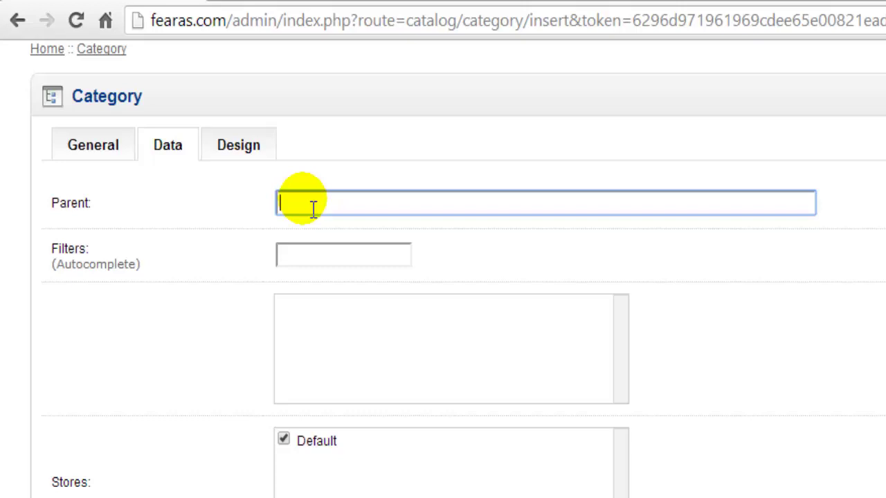
pyautogui.click(289, 254)
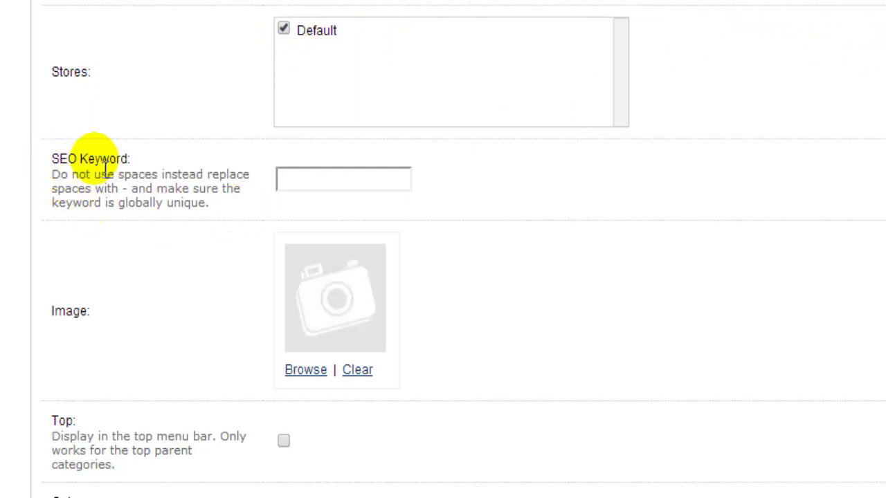
# Step: Copy the category name into the SEO keyword and change it to lowercase tshirts
pyautogui.click(310, 189)
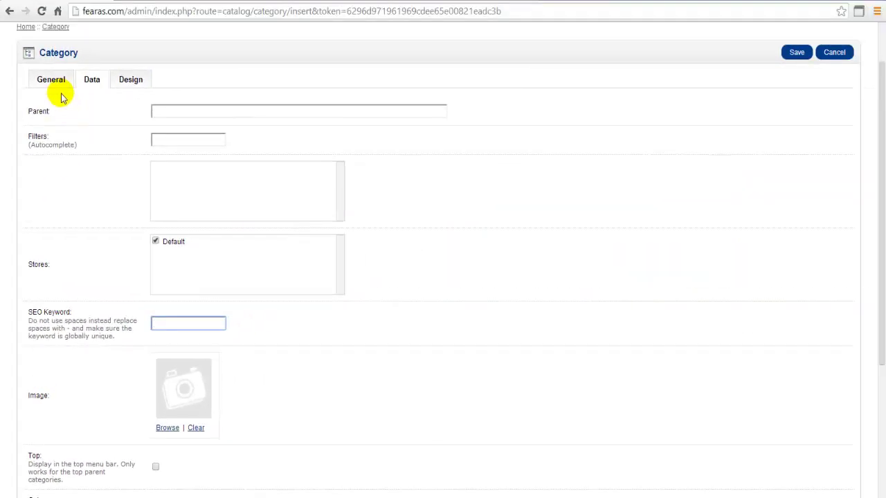
pyautogui.click(53, 81)
pyautogui.click(190, 138)
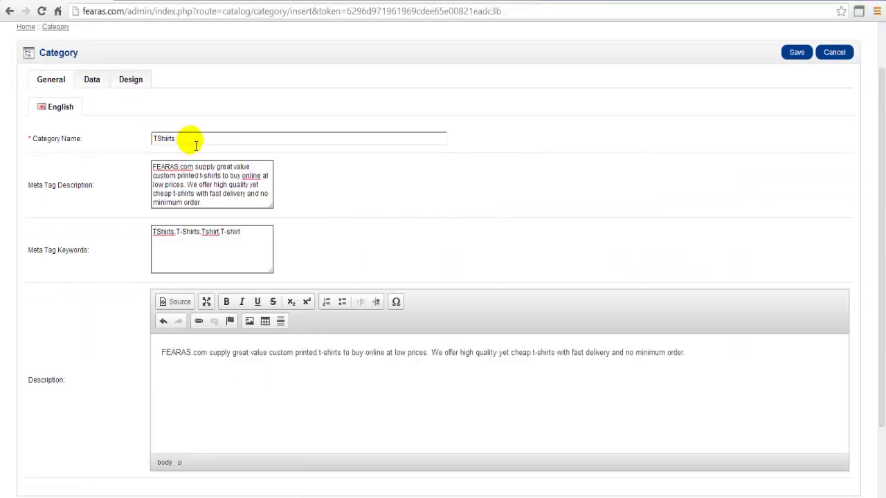
pyautogui.doubleClick(162, 138)
pyautogui.rightClick(167, 142)
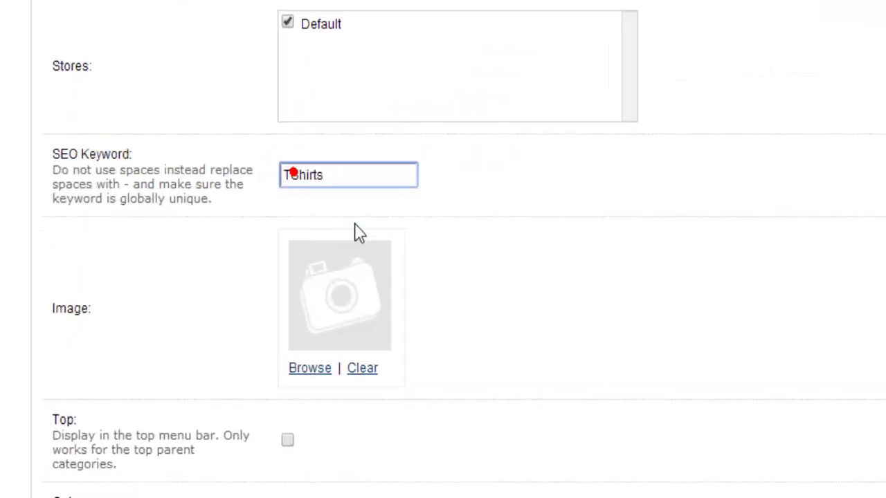
pyautogui.click(293, 172)
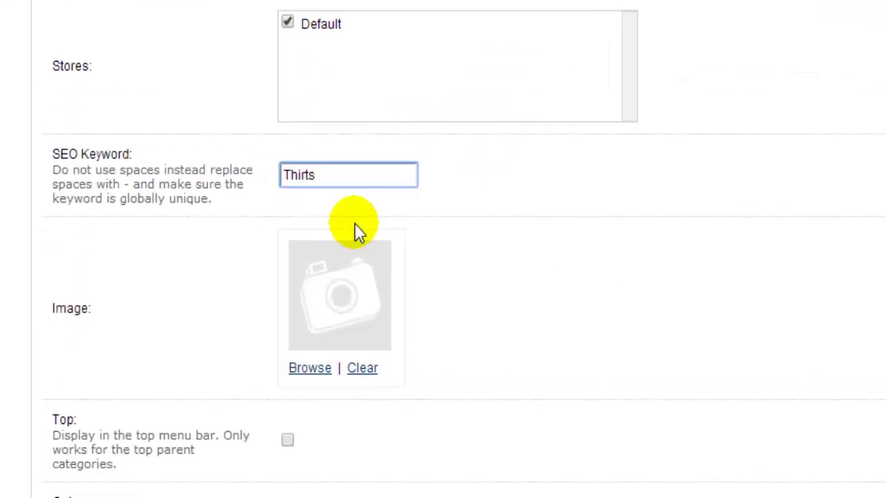
pyautogui.press('BackSpace')
pyautogui.write('ts')
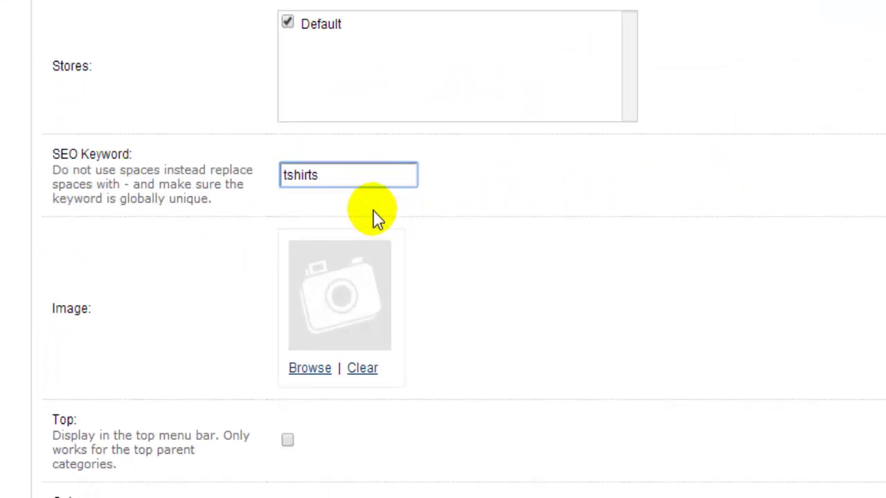
pyautogui.click(342, 176)
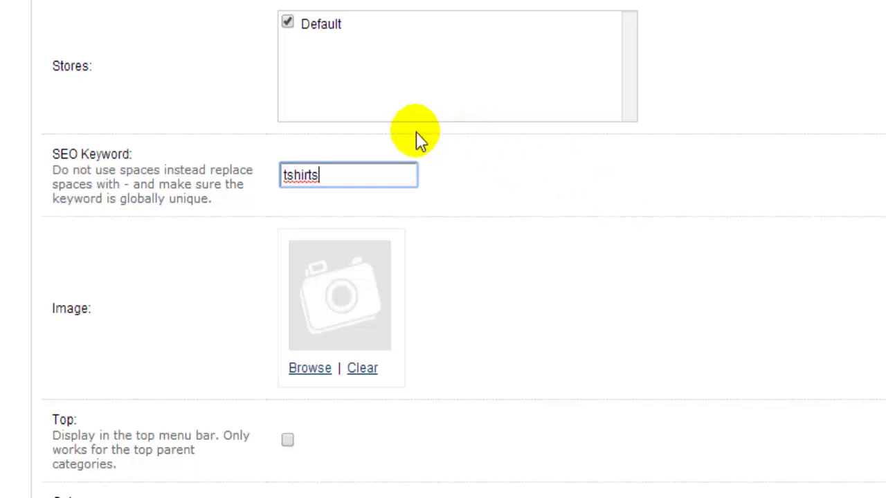
# Step: Choose logo.png from the image manager as the category's image
pyautogui.scroll(-4, 653, 203)
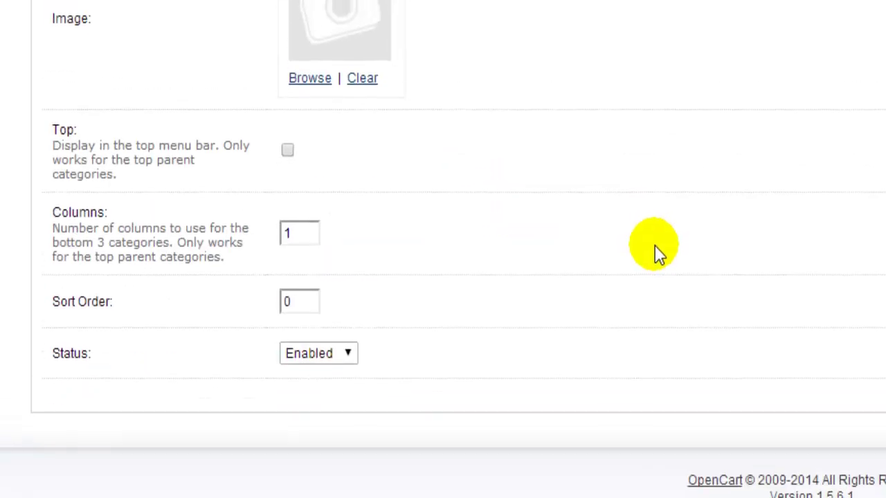
pyautogui.scroll(2, 655, 245)
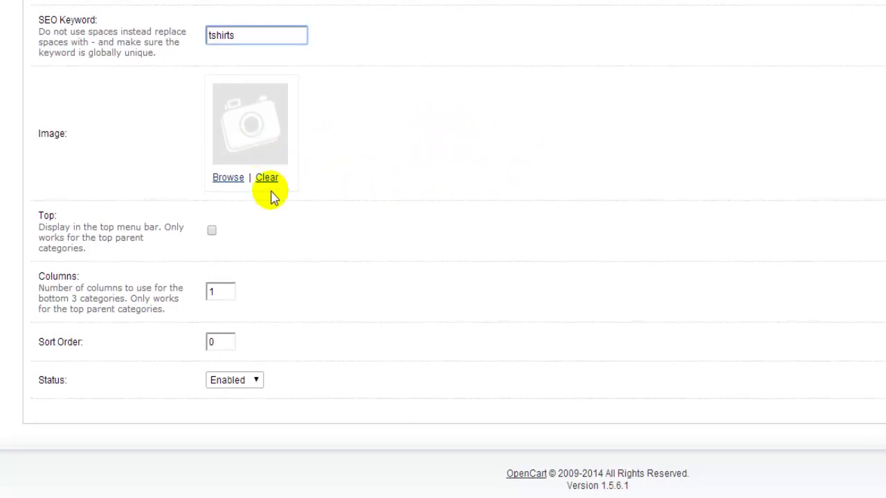
pyautogui.click(230, 180)
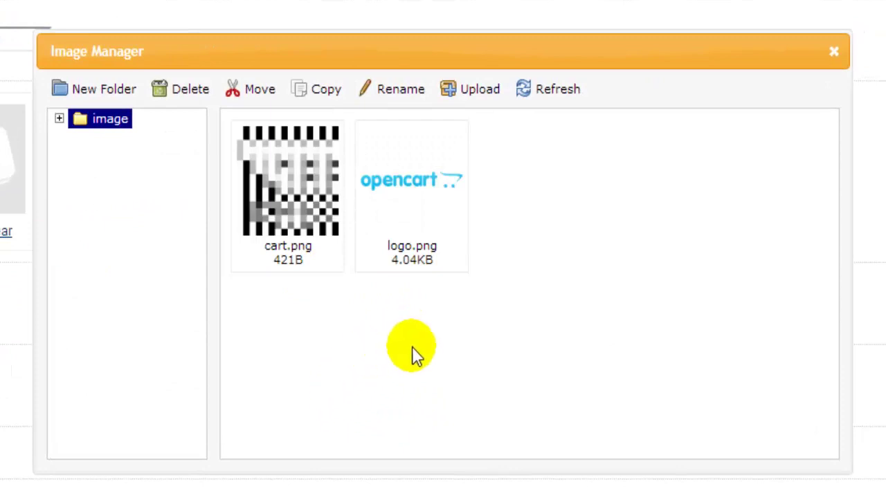
pyautogui.doubleClick(425, 204)
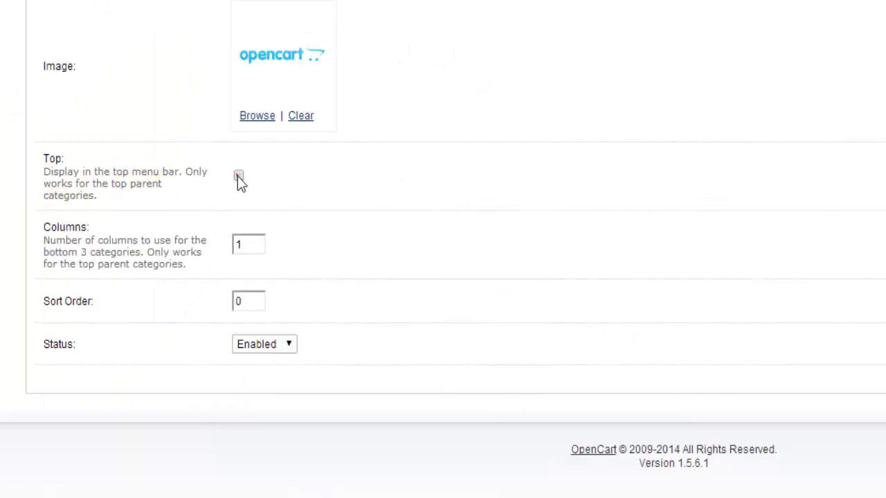
# Step: Enable display of the category in the top menu bar and examine the demo store's top menu categories
pyautogui.click(239, 176)
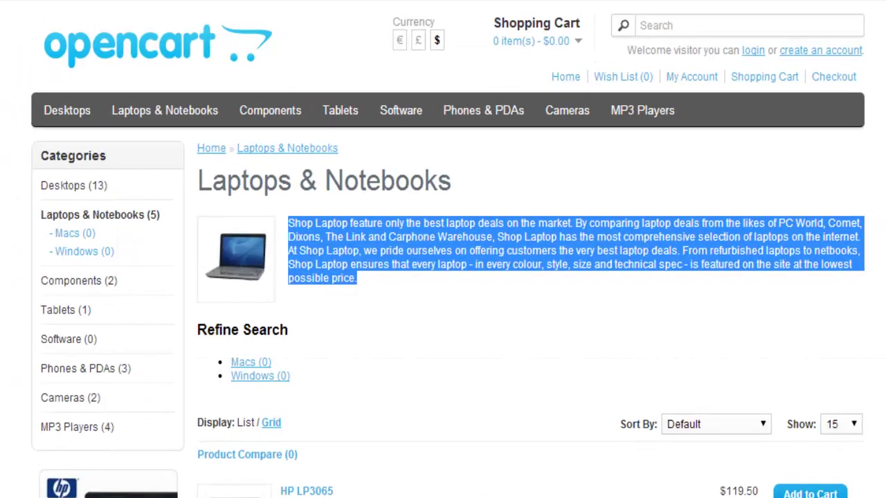
pyautogui.moveTo(181, 125)
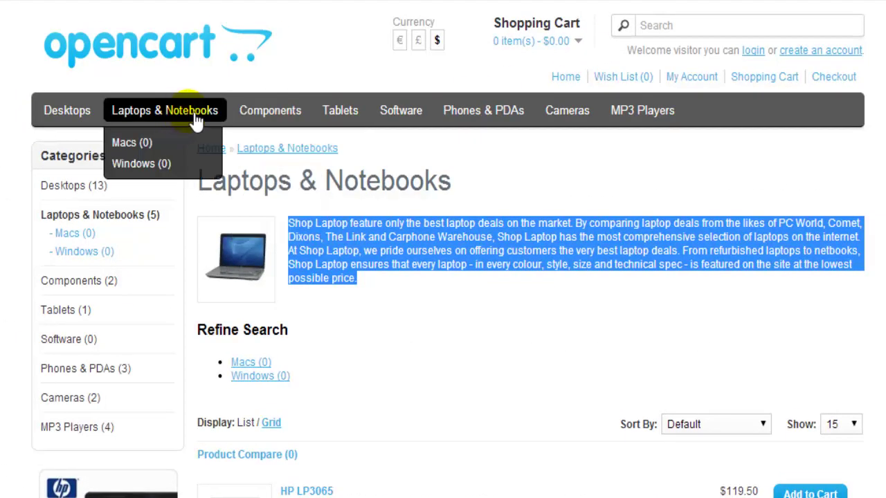
pyautogui.moveTo(247, 115)
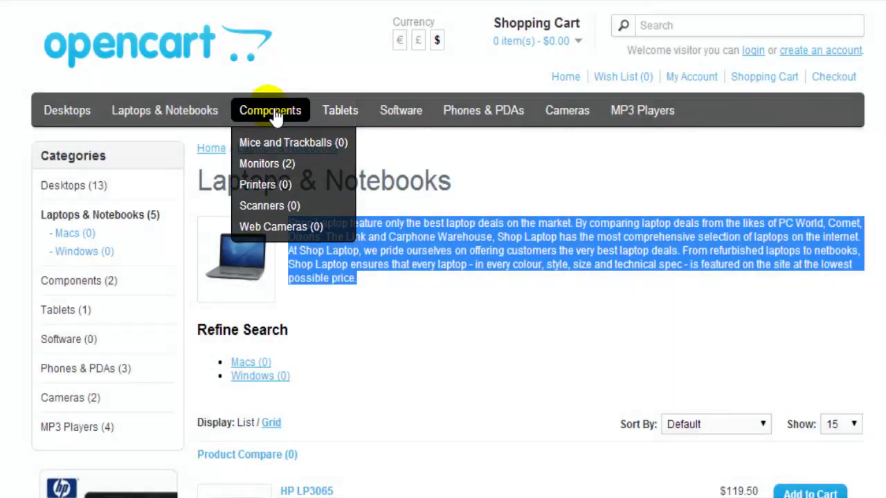
pyautogui.moveTo(627, 116)
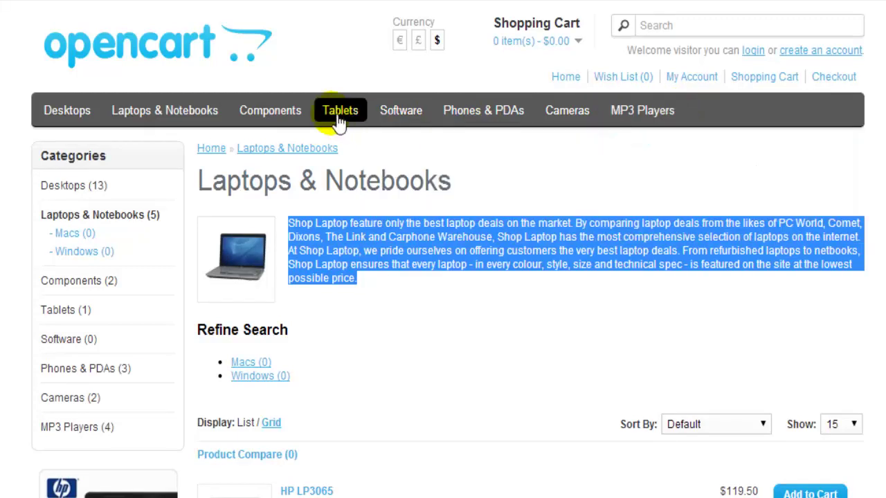
pyautogui.moveTo(286, 117)
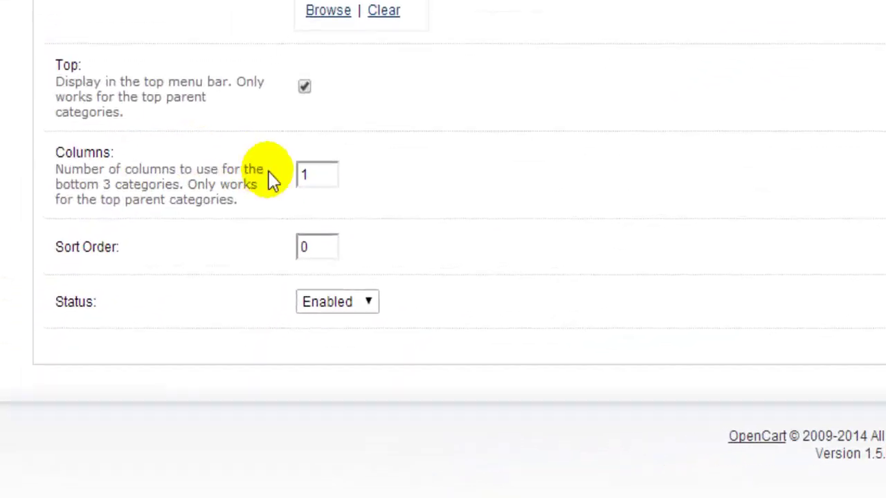
# Step: Compare the Columns setting with the demo store's top menu and set the TShirts category's sort order to 1
pyautogui.doubleClick(324, 177)
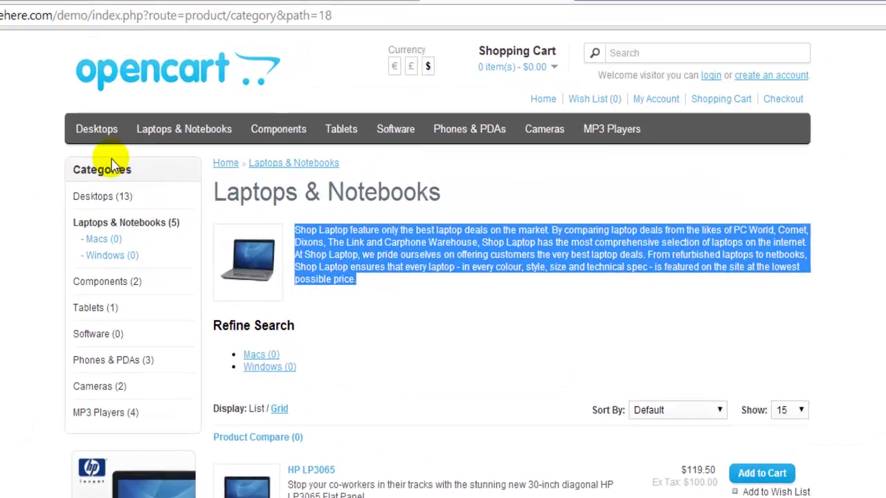
pyautogui.moveTo(172, 113)
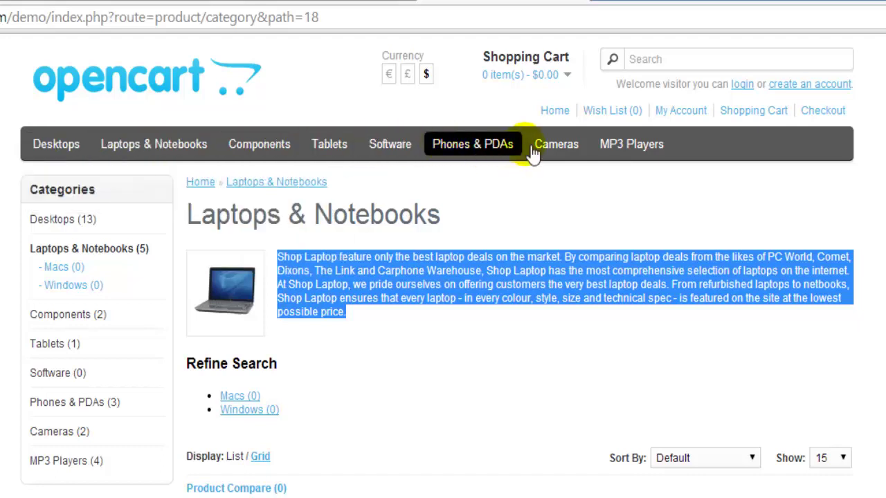
pyautogui.moveTo(52, 151)
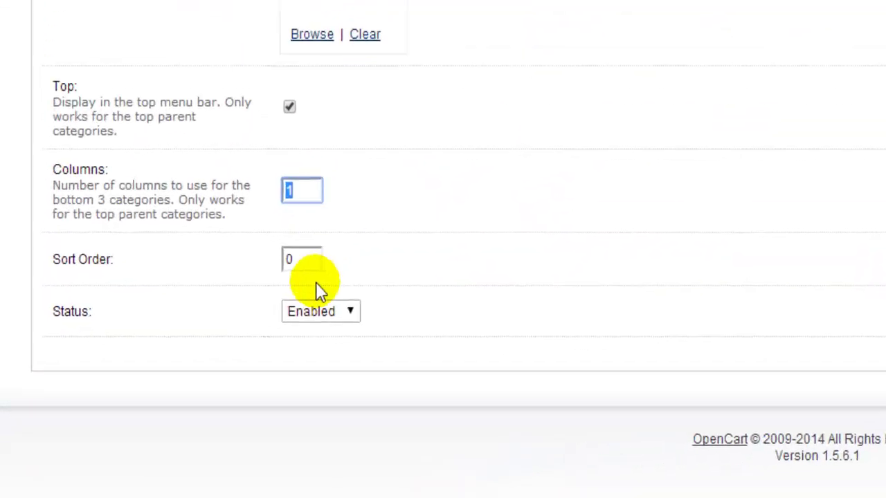
pyautogui.doubleClick(308, 257)
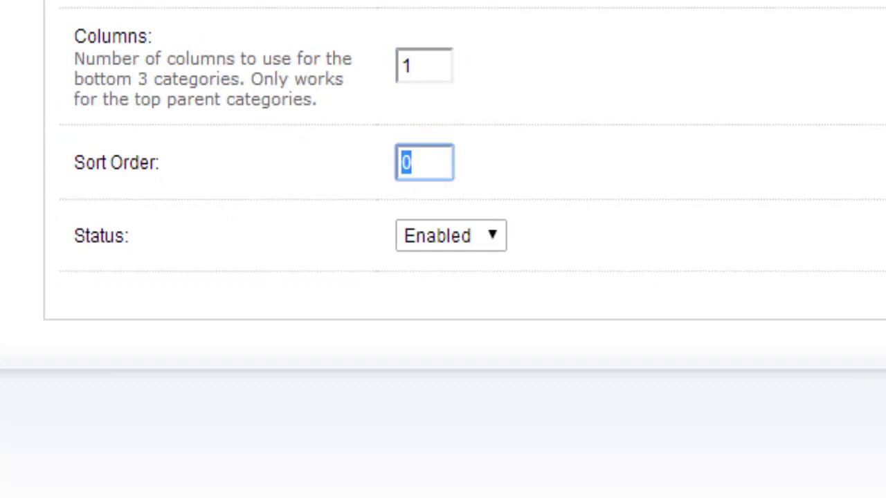
pyautogui.write('1')
pyautogui.click(696, 240)
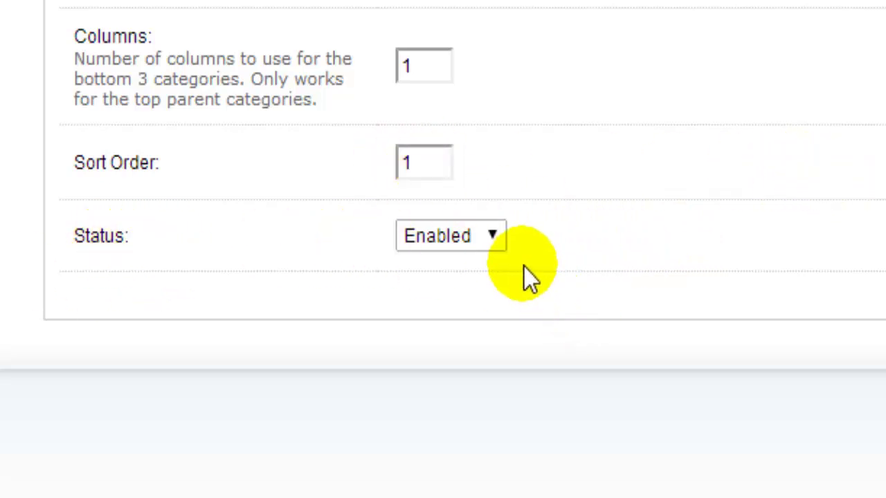
# Step: Keep the category's status as Enabled, check its design settings and save the TShirts category
pyautogui.click(495, 237)
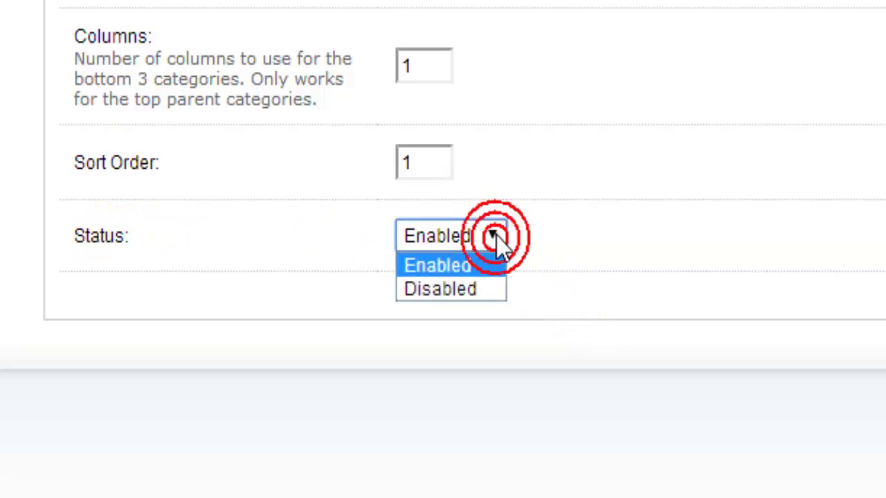
pyautogui.click(496, 235)
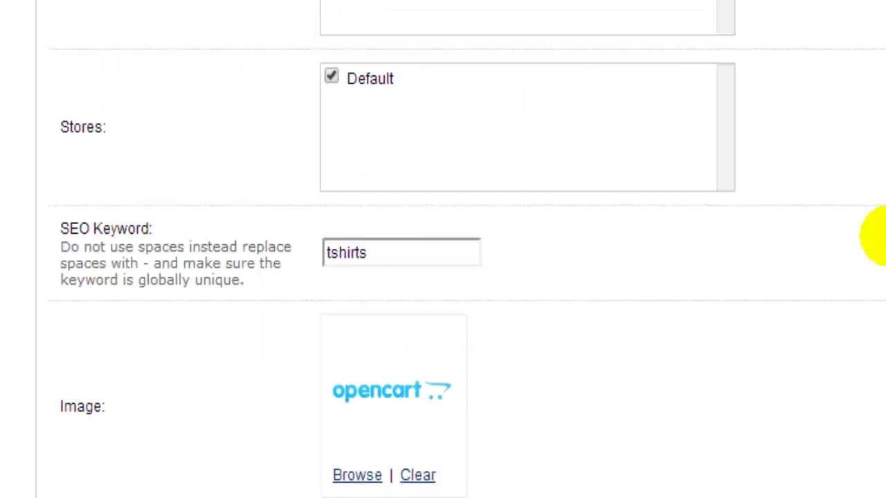
pyautogui.click(176, 12)
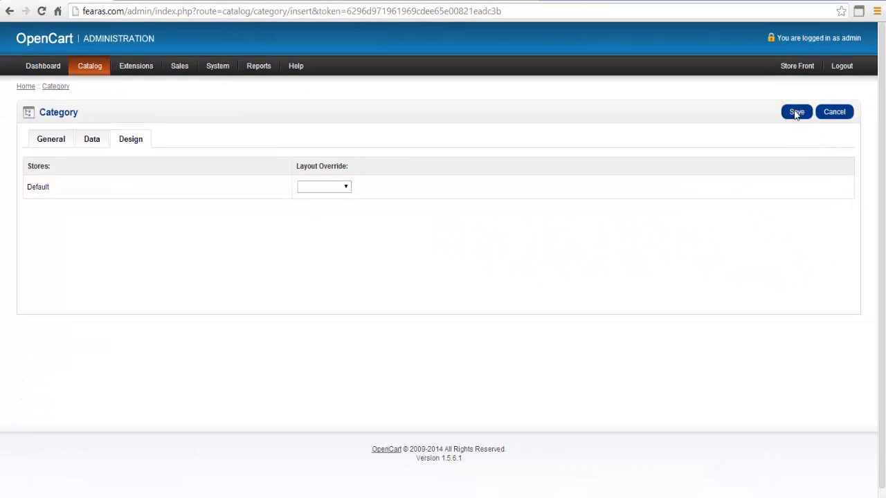
pyautogui.click(797, 113)
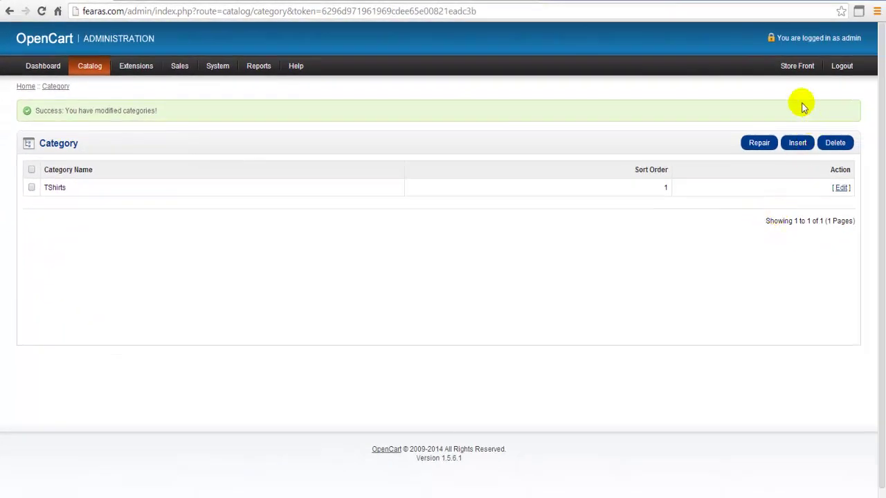
# Step: View the TShirts category on the store front and examine its image and description
pyautogui.click(797, 66)
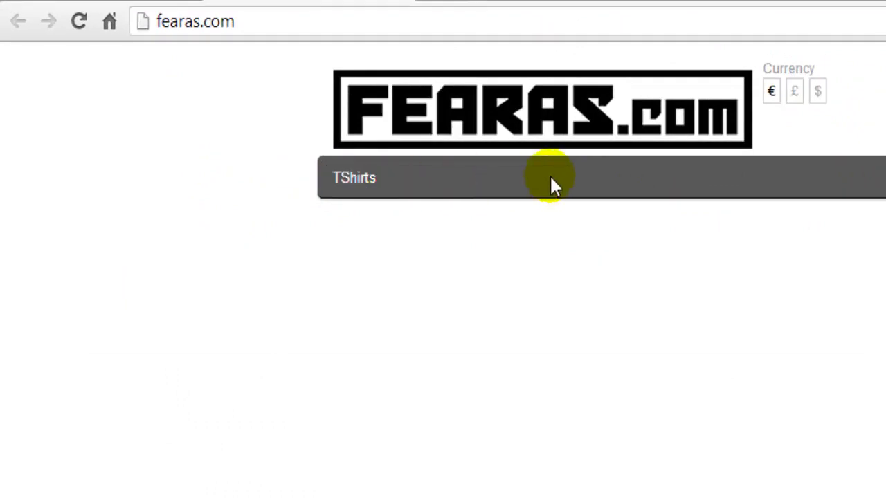
pyautogui.click(373, 183)
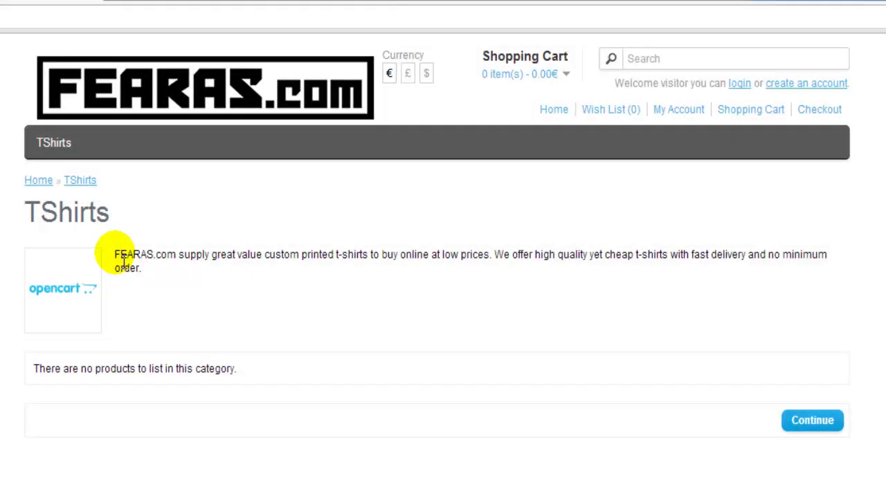
pyautogui.moveTo(116, 254); pyautogui.dragTo(346, 269)
pyautogui.click(366, 252)
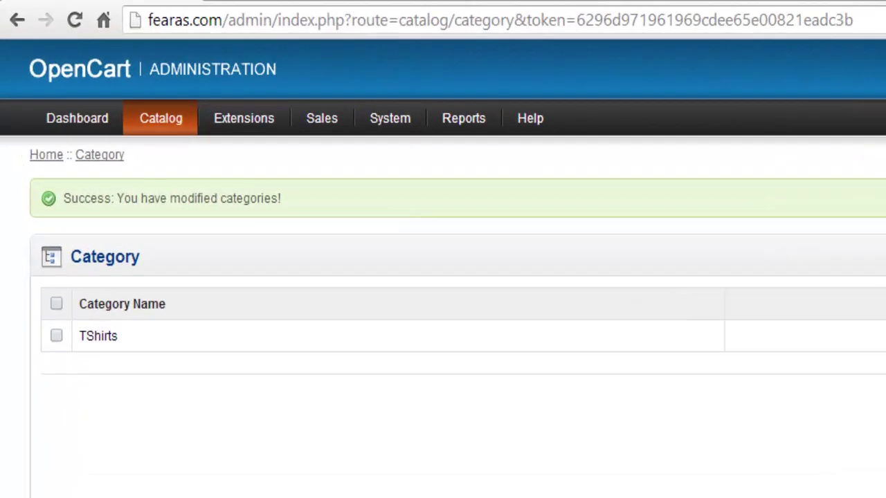
# Step: Return to the admin category list and insert a new category named Mens
pyautogui.moveTo(100, 71)
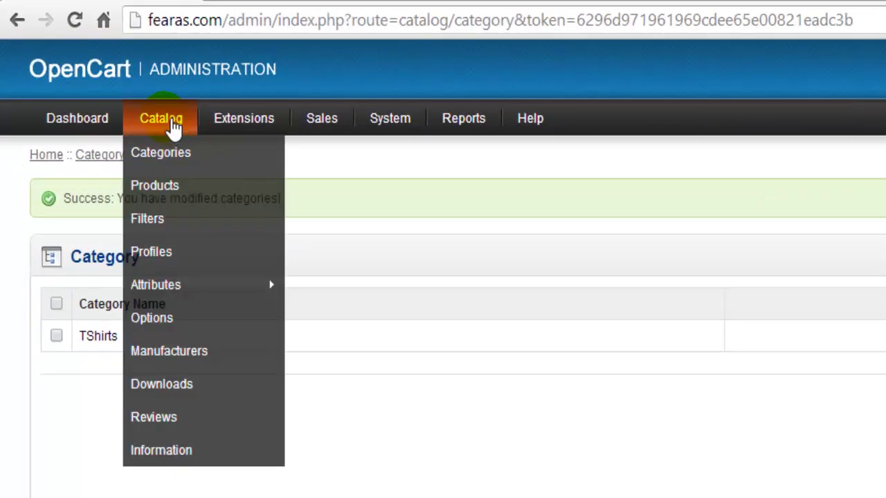
pyautogui.click(165, 154)
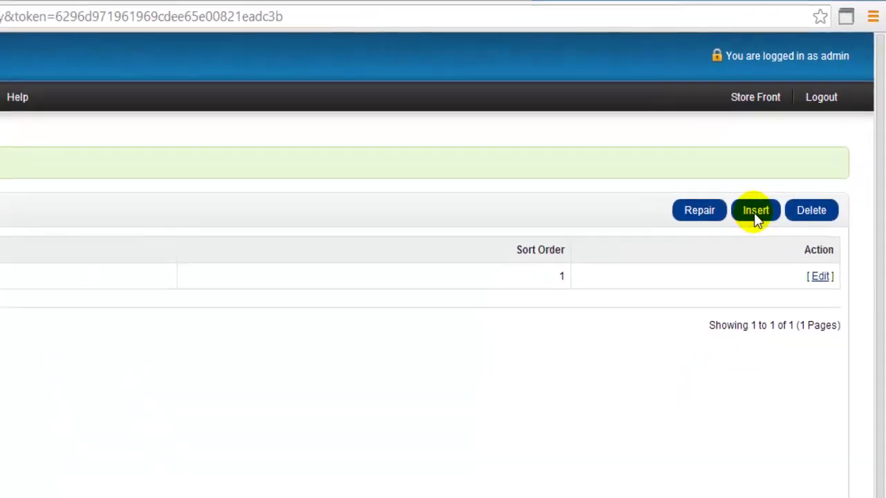
pyautogui.click(798, 143)
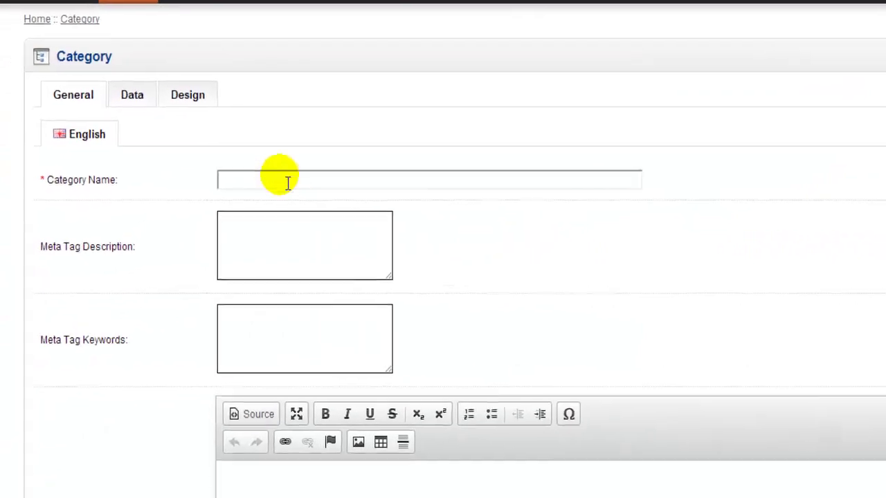
pyautogui.click(141, 209)
pyautogui.rightClick(141, 208)
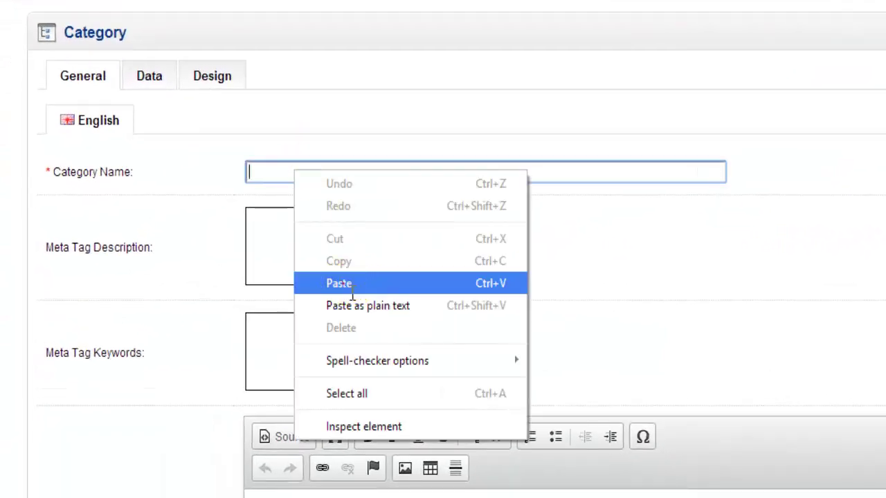
pyautogui.click(340, 283)
# Step: Enter Mens Tshirts as the meta tag description and copy it into the meta tag keywords
pyautogui.rightClick(263, 223)
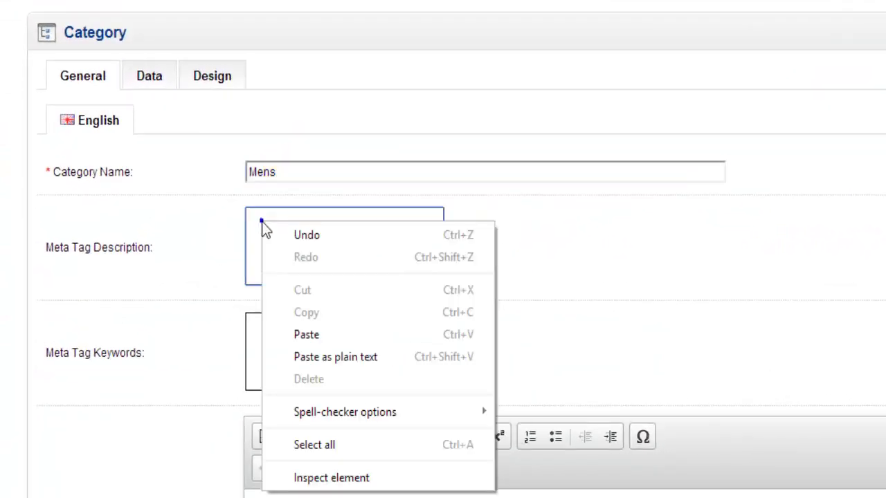
pyautogui.click(318, 336)
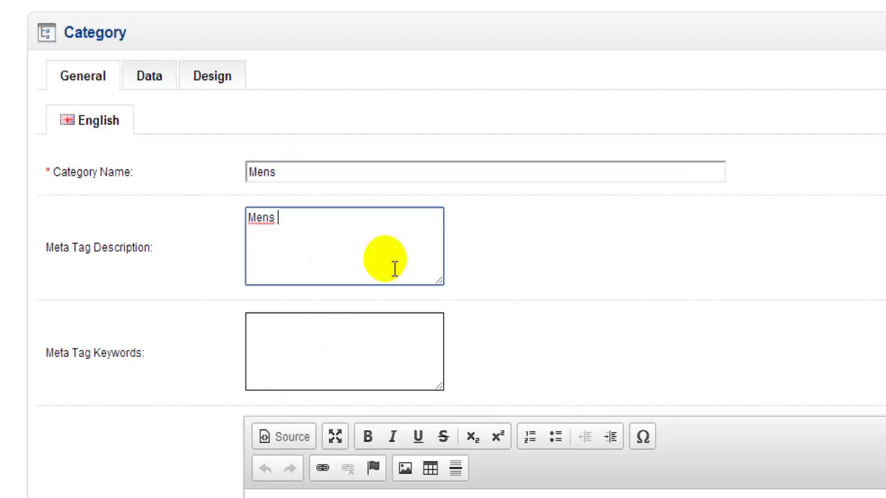
pyautogui.write('Tshirts')
pyautogui.moveTo(336, 222); pyautogui.dragTo(216, 227)
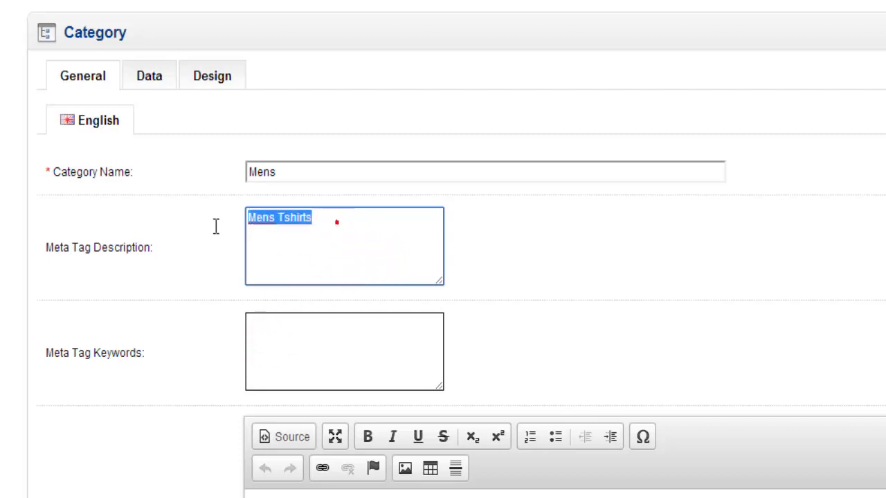
pyautogui.rightClick(286, 211)
pyautogui.click(334, 304)
pyautogui.rightClick(295, 332)
pyautogui.click(326, 441)
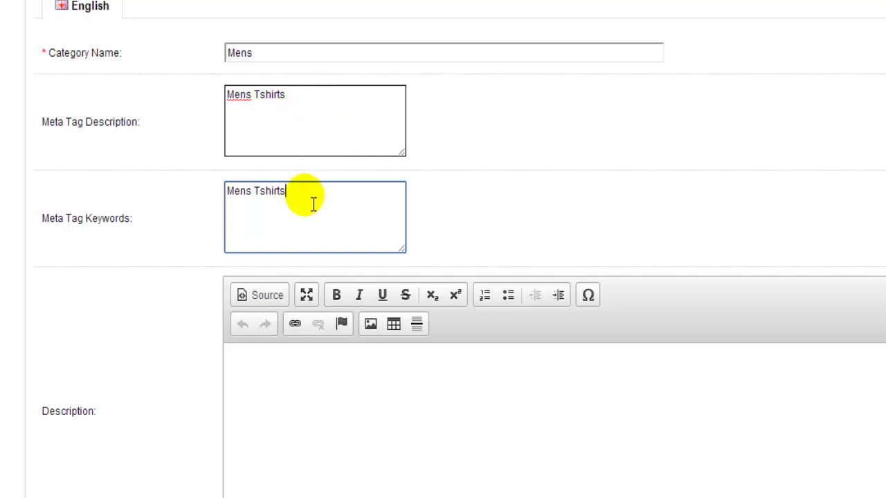
# Step: Paste Mens Tshirts into the Mens category's description
pyautogui.click(292, 368)
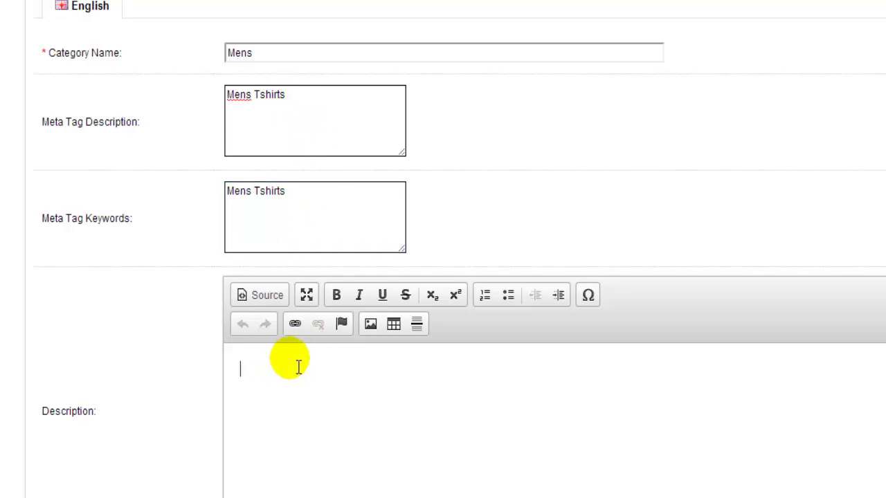
pyautogui.rightClick(242, 368)
pyautogui.click(279, 378)
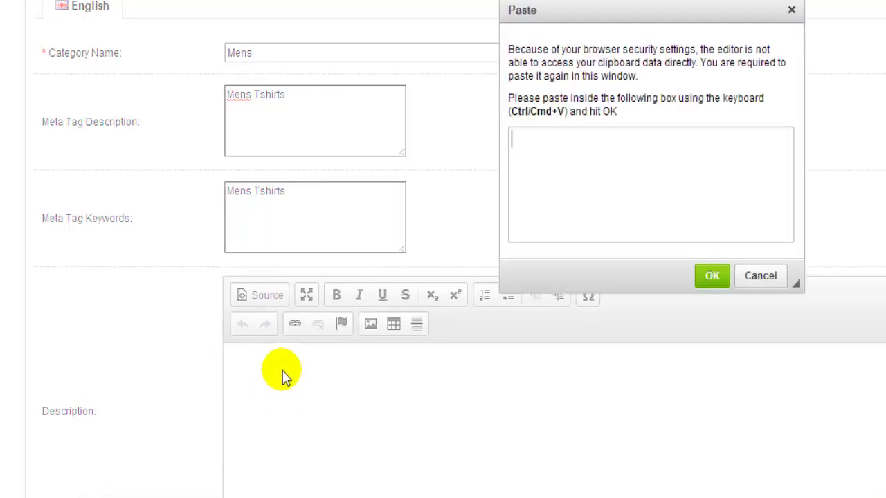
pyautogui.hotkey('ctrl', 'v')
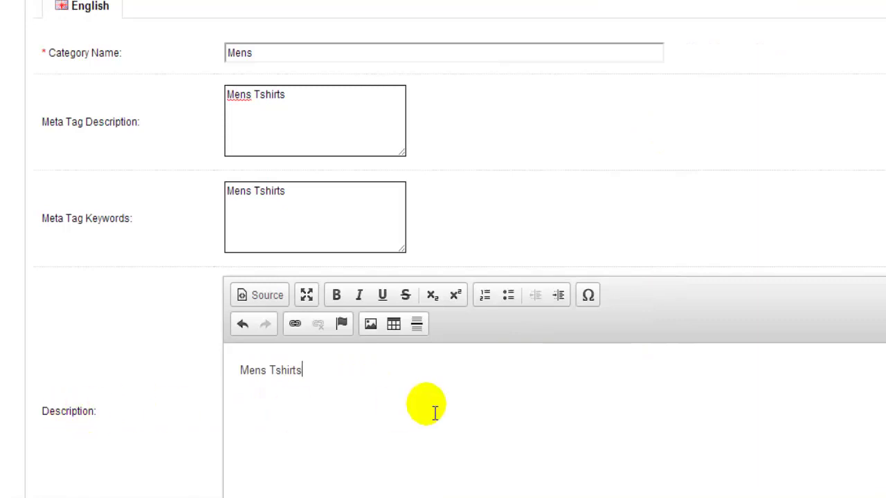
# Step: Set TShirts as the parent of the Mens category in its data settings
pyautogui.scroll(-3, 438, 409)
pyautogui.scroll(5, 433, 423)
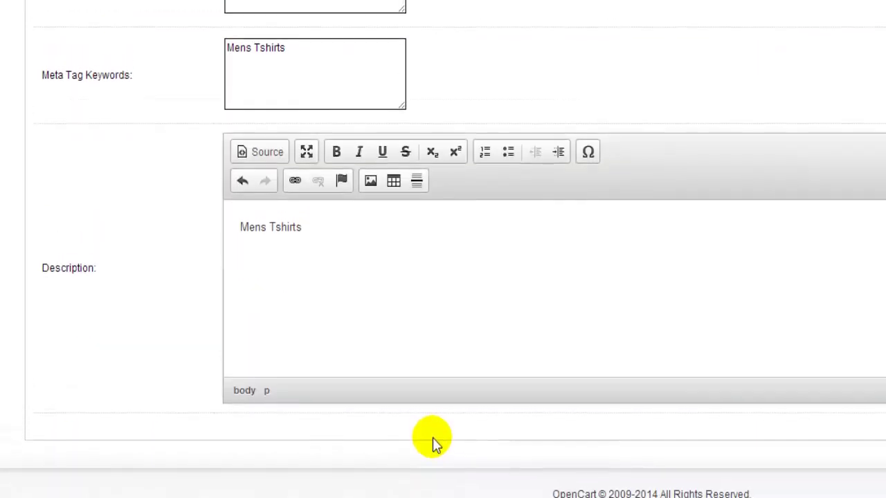
pyautogui.click(142, 71)
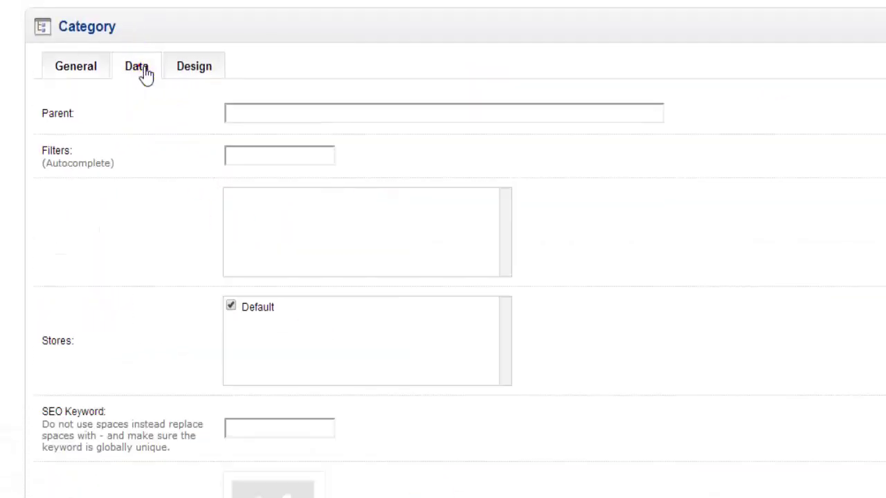
pyautogui.click(237, 128)
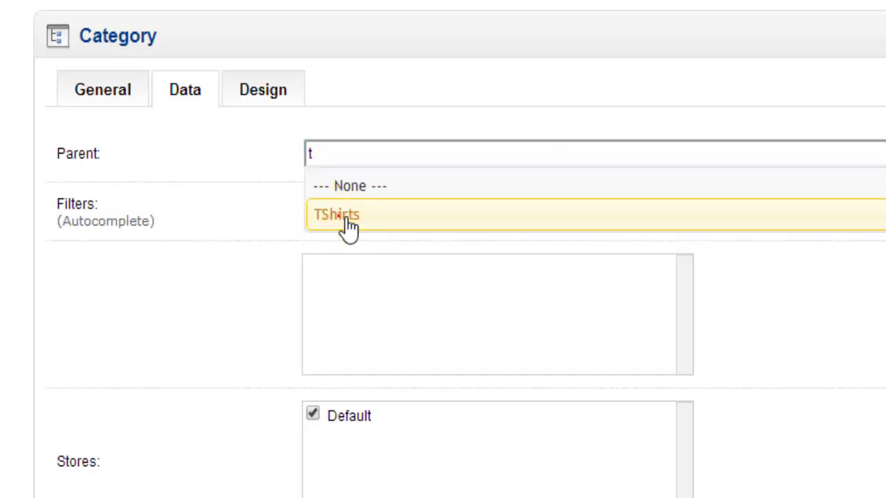
pyautogui.click(348, 225)
pyautogui.click(357, 218)
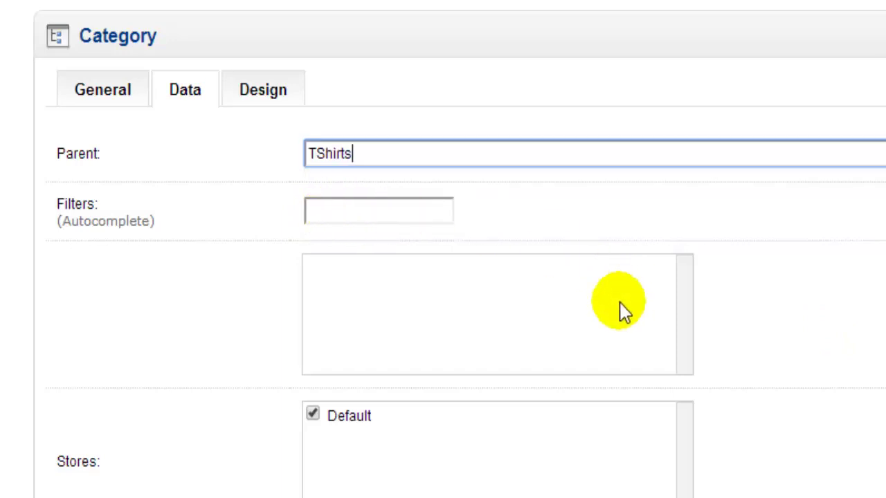
# Step: Enter Mens-Tshirts as the SEO keyword of the Mens category
pyautogui.scroll(-6, 568, 300)
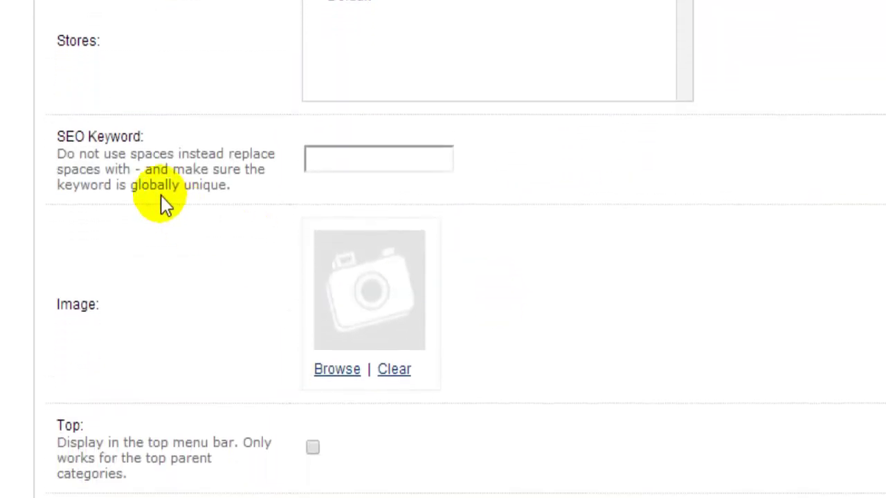
pyautogui.click(334, 163)
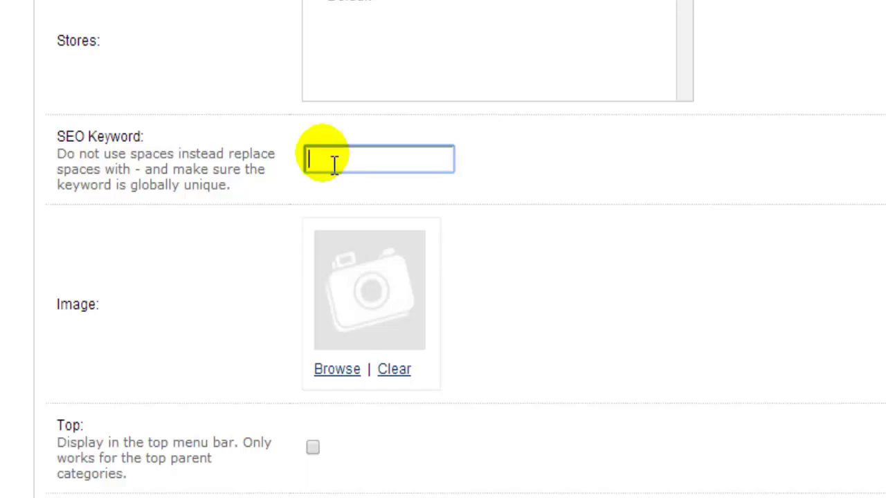
pyautogui.write('Mens-Tshirts')
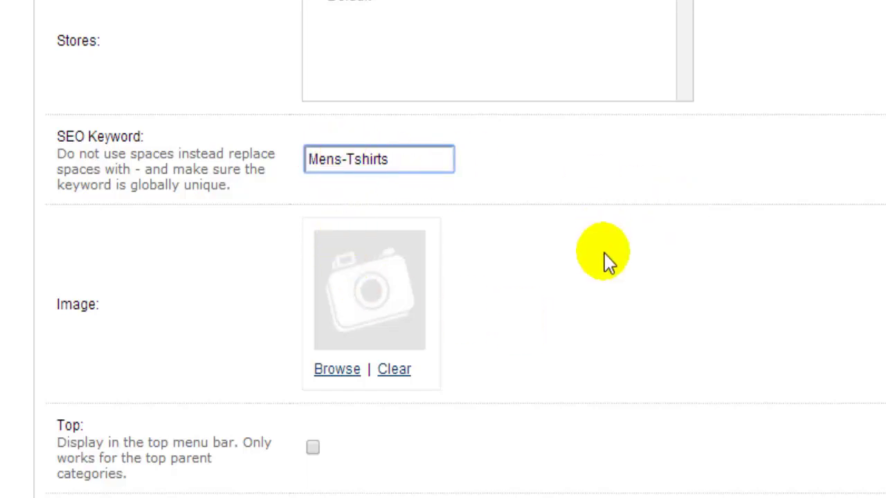
# Step: Review the image, top menu and columns settings, and set the Mens category's sort order to 1
pyautogui.scroll(-2, 603, 253)
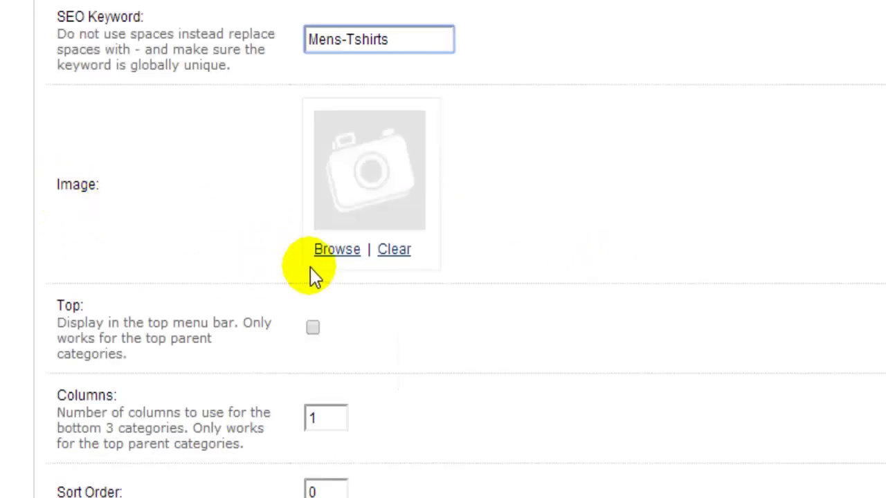
pyautogui.scroll(-2, 670, 270)
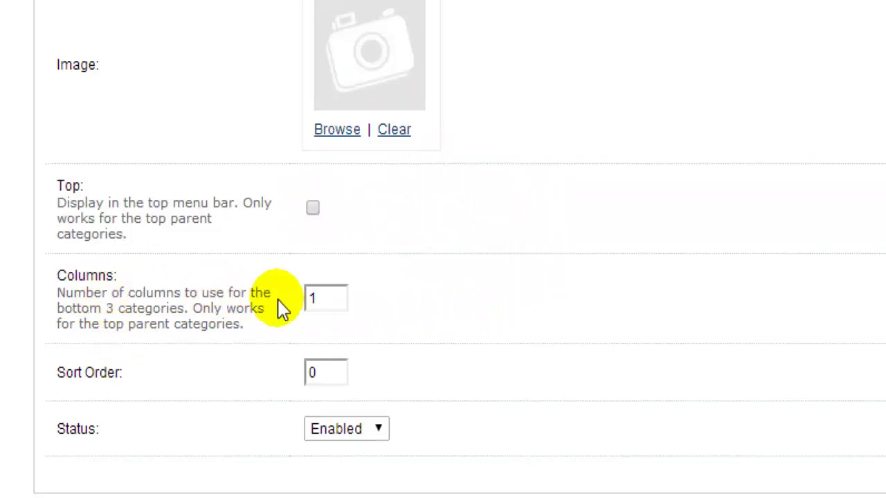
pyautogui.moveTo(339, 305); pyautogui.dragTo(292, 305)
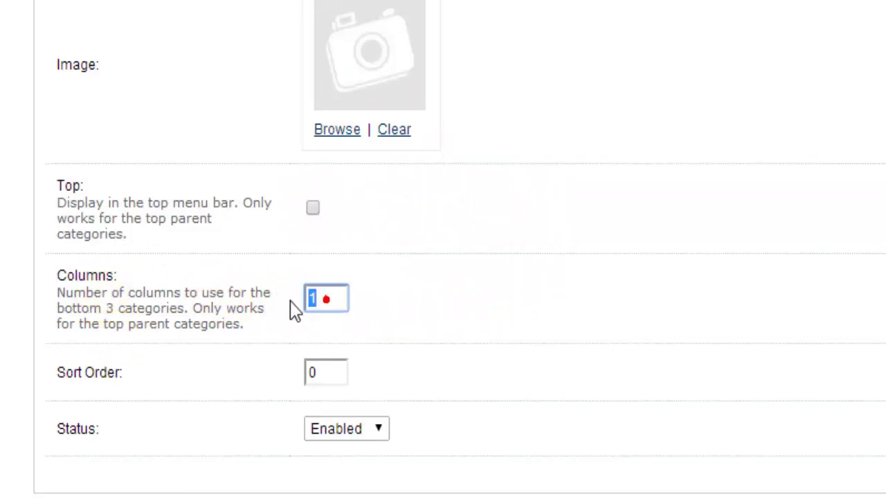
pyautogui.doubleClick(326, 371)
pyautogui.write('1')
pyautogui.click(395, 377)
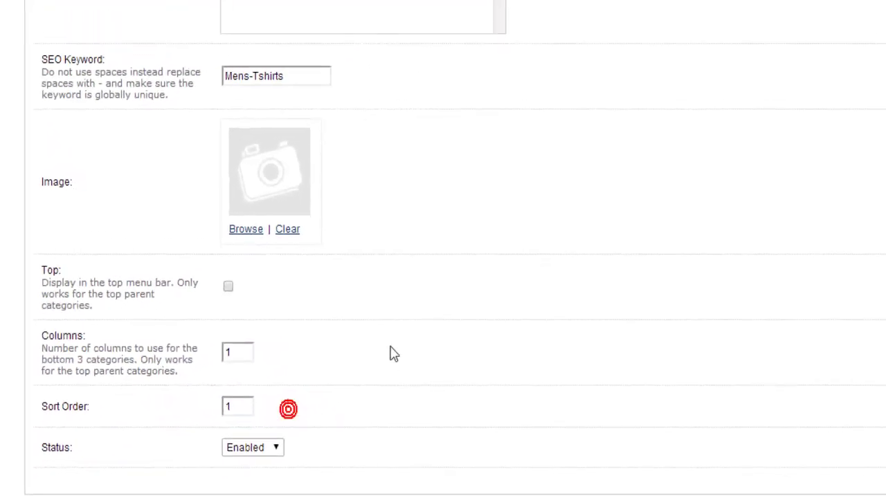
# Step: Check the Mens category's design settings and save the category
pyautogui.scroll(10, 394, 354)
pyautogui.click(184, 200)
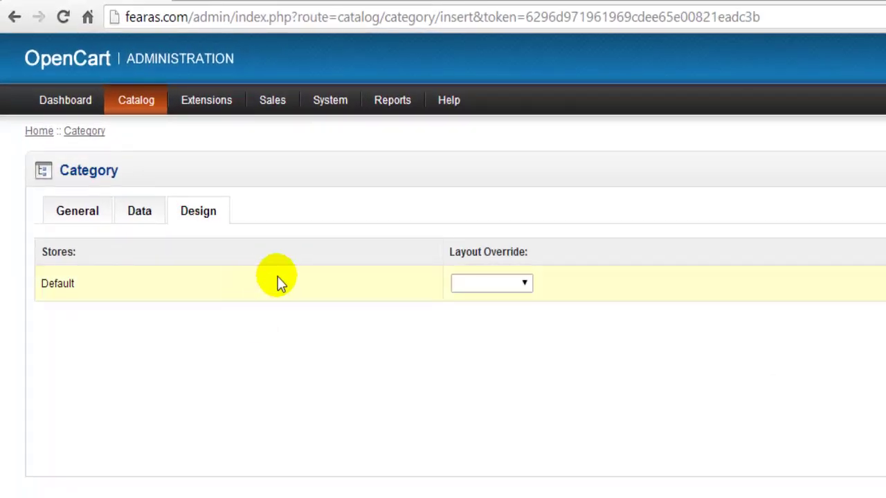
pyautogui.click(885, 170)
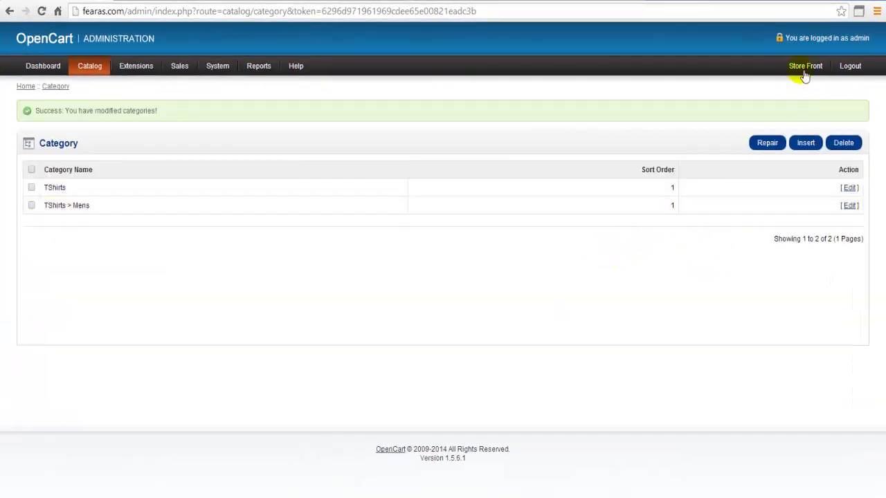
# Step: View the Mens subcategory page under TShirts on the store front
pyautogui.click(804, 69)
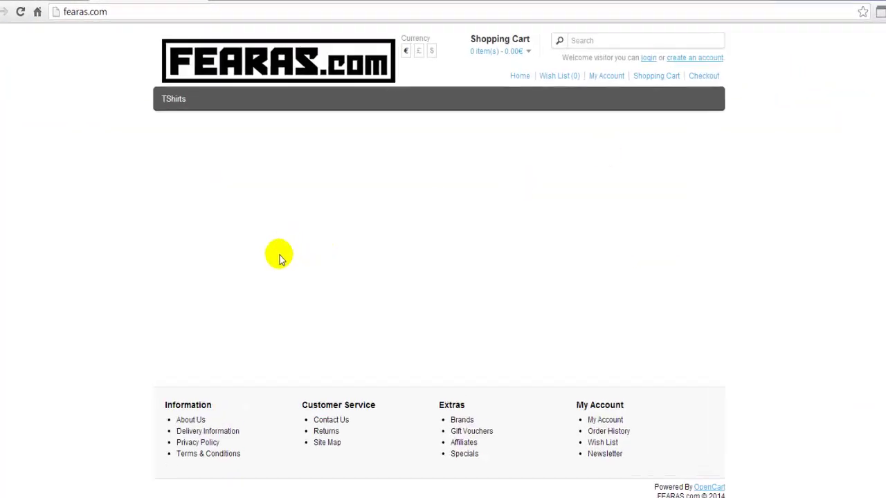
pyautogui.moveTo(186, 104)
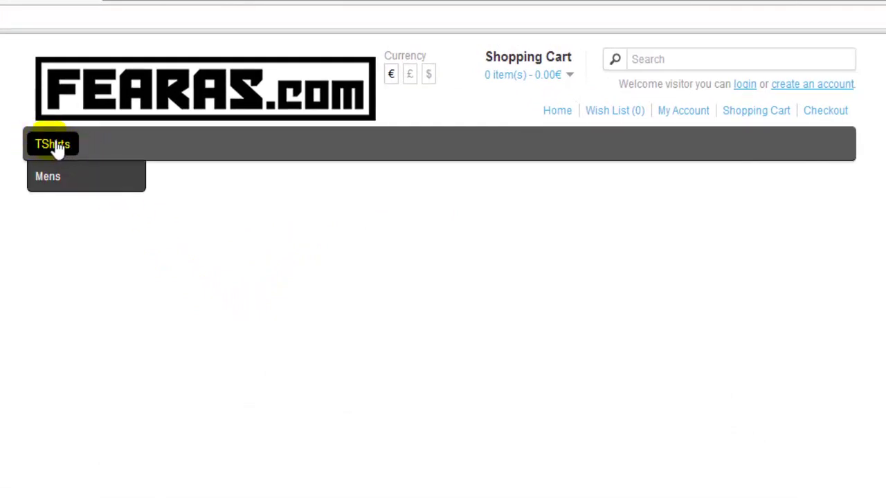
pyautogui.click(45, 182)
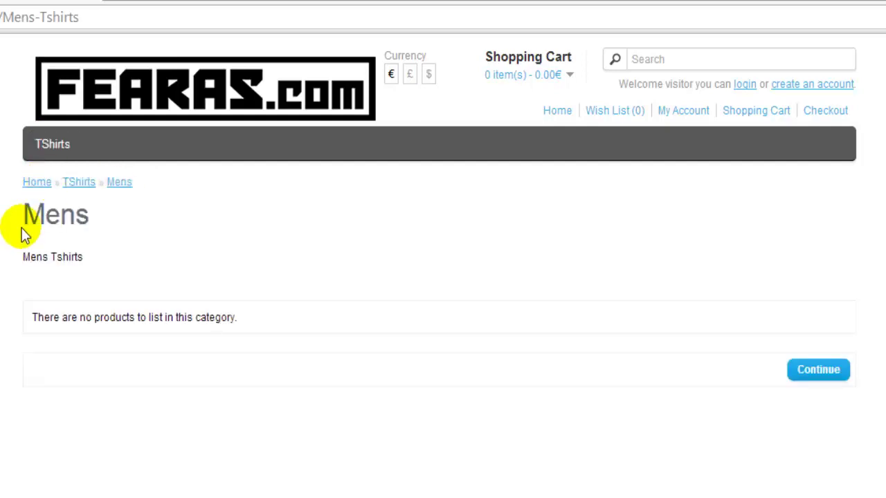